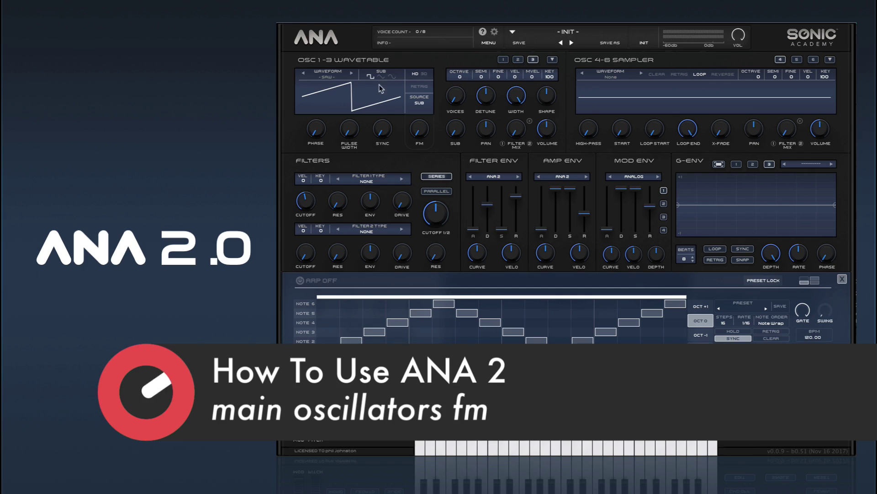
# Step: Set the waveform of wavetable oscillators 3, 2 and 1 to Sine
pyautogui.click(352, 74)
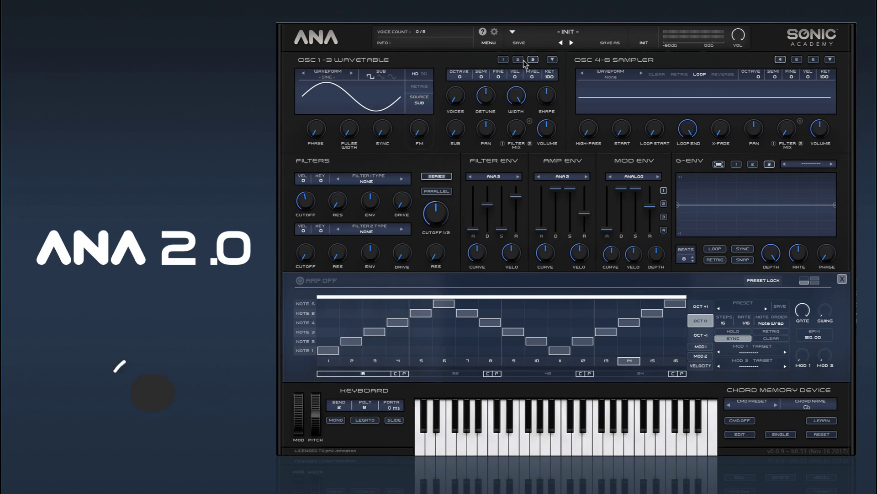
pyautogui.click(519, 59)
pyautogui.click(351, 75)
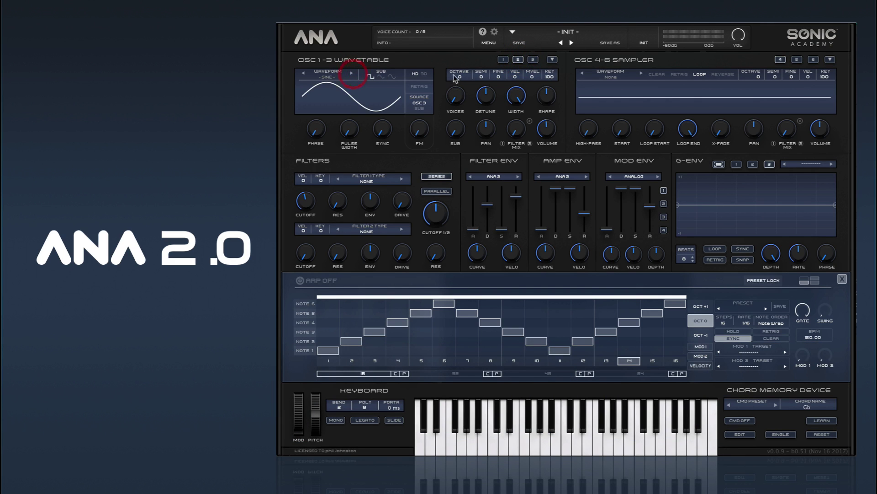
pyautogui.click(499, 61)
pyautogui.click(350, 74)
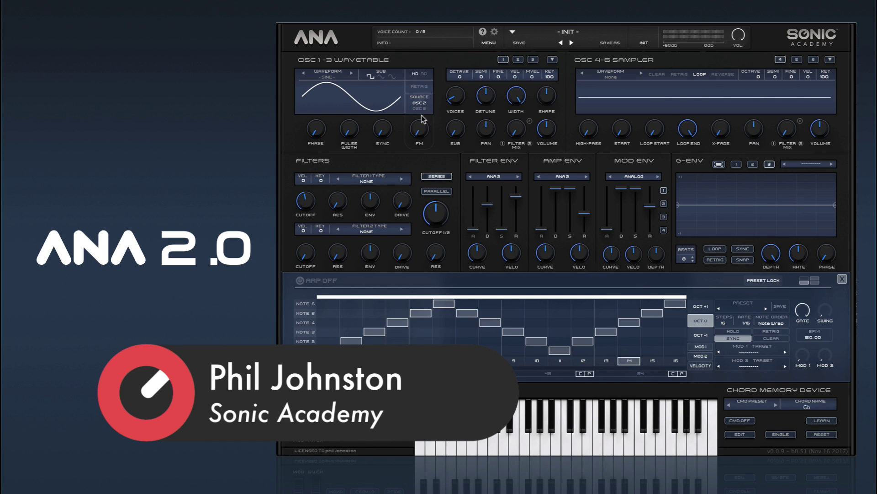
# Step: Examine the FM amount control and the FM source choices of oscillators 1, 2 and 3
pyautogui.moveTo(421, 132)
pyautogui.mouseDown()
pyautogui.moveTo(421, 120)
pyautogui.moveTo(428, 139)
pyautogui.mouseUp()
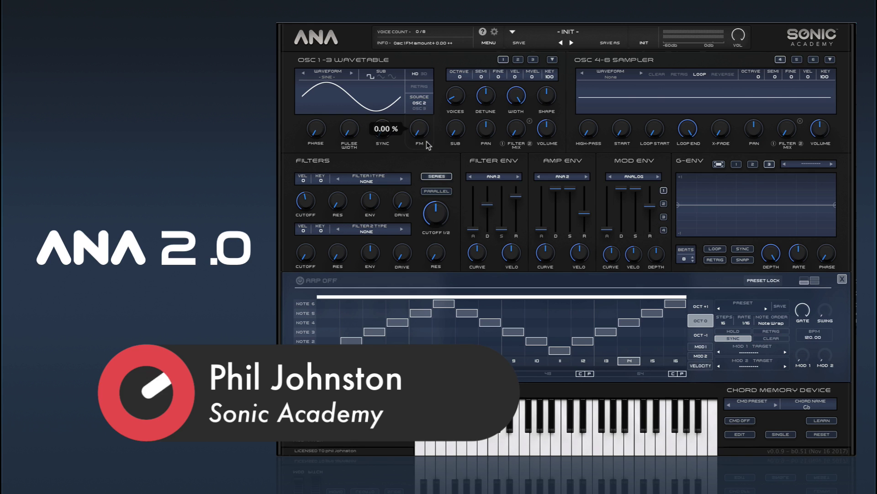
pyautogui.click(421, 106)
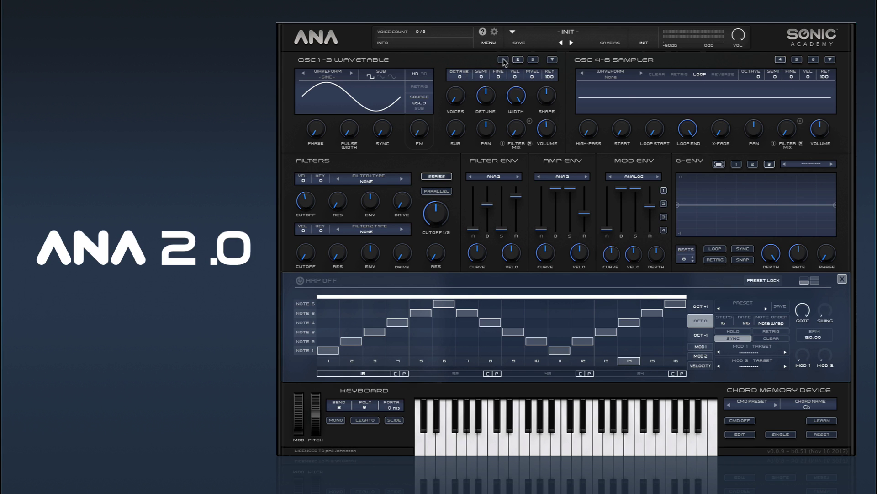
pyautogui.click(419, 108)
pyautogui.click(421, 107)
pyautogui.click(421, 106)
pyautogui.click(533, 60)
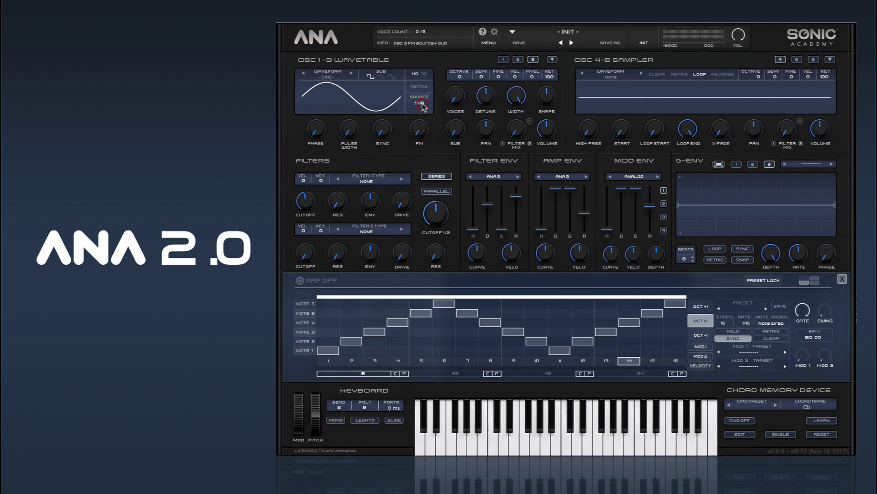
pyautogui.click(503, 59)
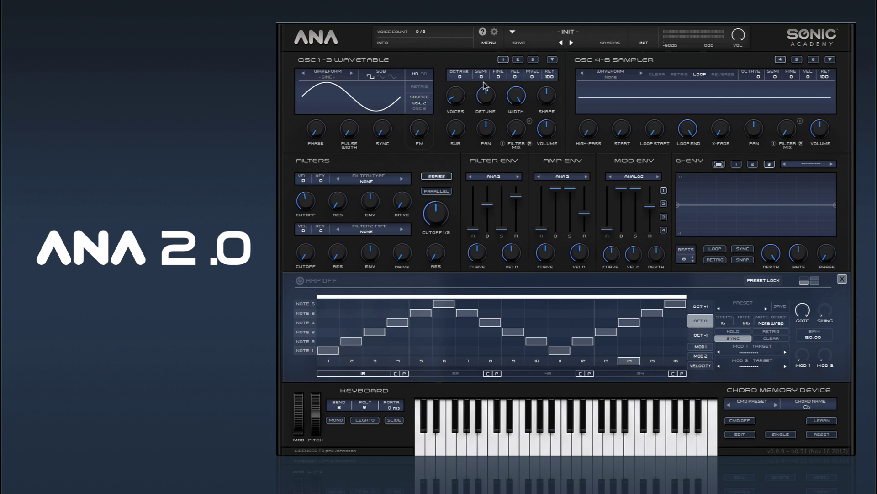
# Step: Give oscillator 2 one voice with its volume fully down, and enable Retrig on oscillators 1 and 2
pyautogui.click(518, 61)
pyautogui.moveTo(457, 99); pyautogui.dragTo(452, 89)
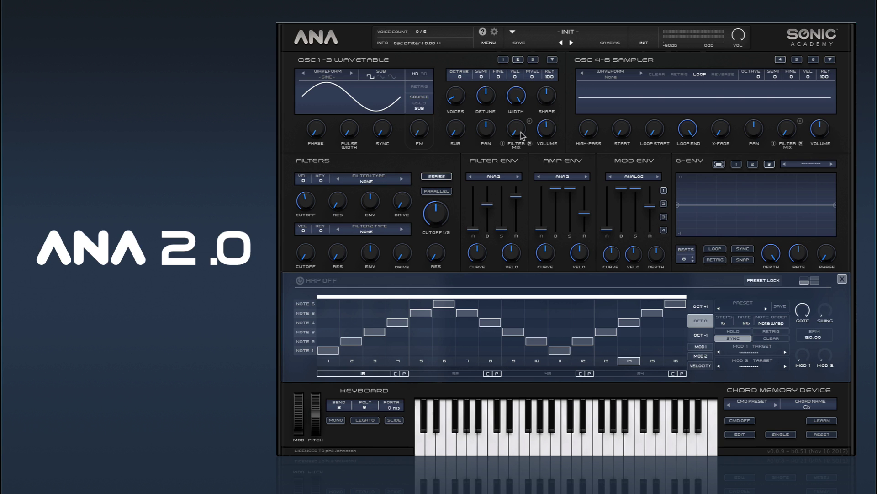
pyautogui.click(503, 59)
pyautogui.click(518, 60)
pyautogui.moveTo(546, 127); pyautogui.dragTo(534, 139)
pyautogui.click(517, 60)
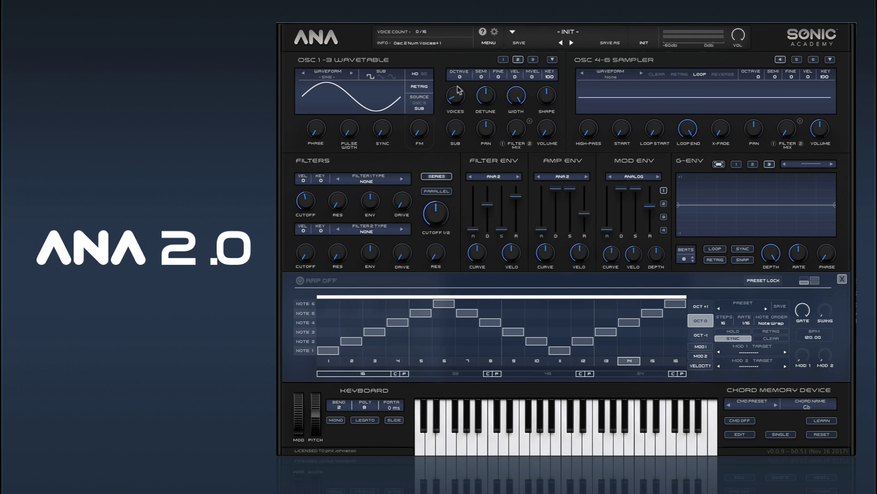
# Step: Set oscillator 1's FM amount to about 44.5 % and try raising oscillator 2's volume
pyautogui.click(503, 60)
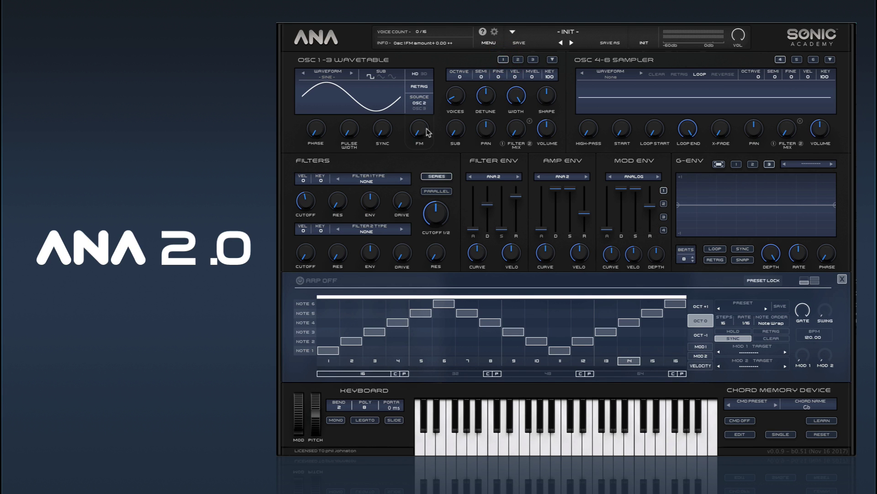
pyautogui.moveTo(417, 135); pyautogui.dragTo(432, 85)
pyautogui.moveTo(433, 28); pyautogui.dragTo(445, 69)
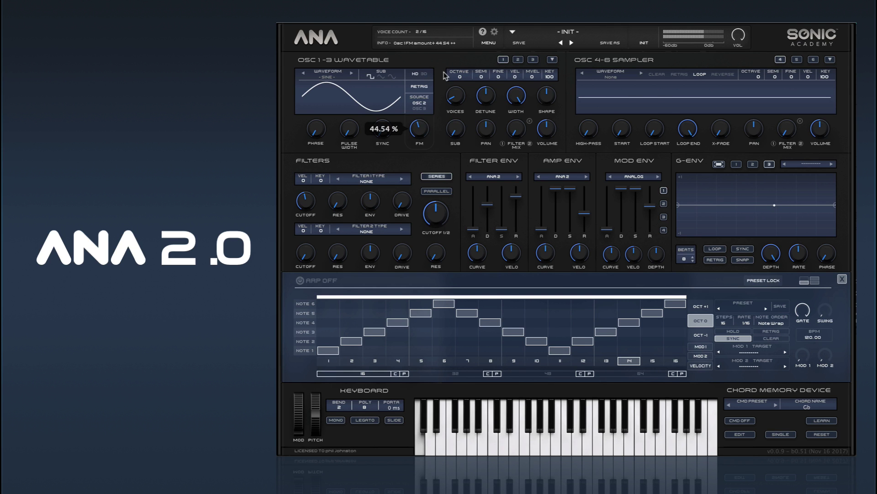
pyautogui.click(518, 59)
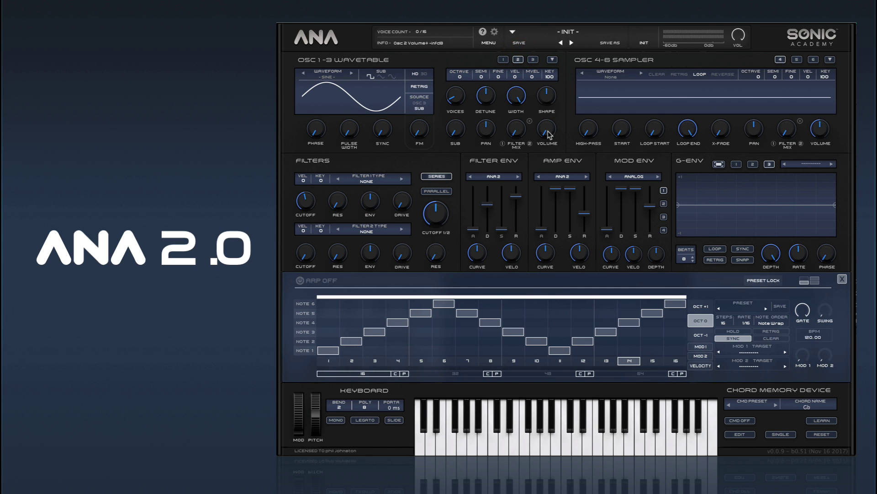
pyautogui.moveTo(549, 136); pyautogui.dragTo(553, 35)
# Step: Set oscillator 1's FM source to OSC 3, and give oscillator 3 one voice at octave 1 with its volume fully down
pyautogui.click(503, 60)
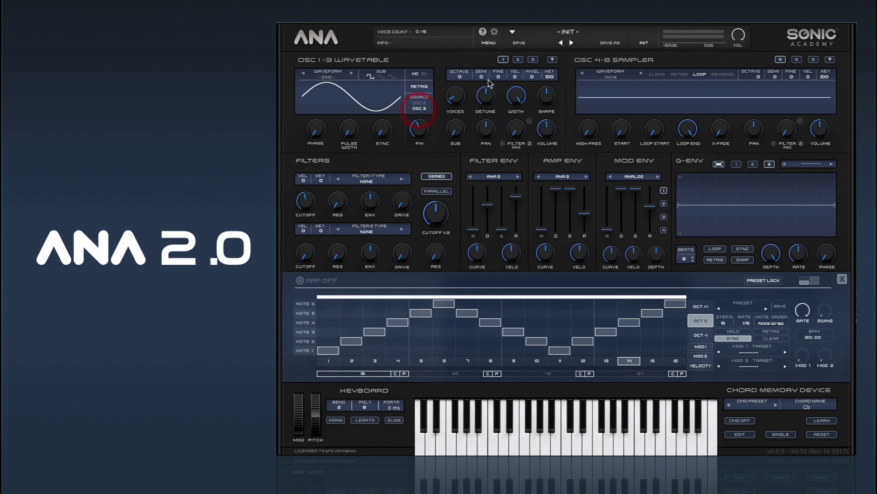
pyautogui.click(533, 60)
pyautogui.moveTo(456, 87); pyautogui.dragTo(461, 81)
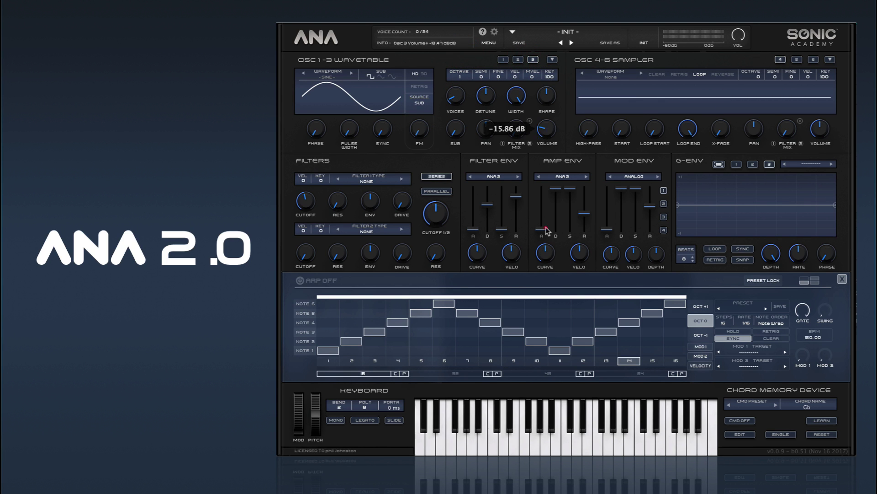
# Step: Raise oscillator 1's FM amount and switch its FM source between OSC 3 and OSC 2, finishing on OSC 2
pyautogui.click(503, 60)
pyautogui.moveTo(419, 130)
pyautogui.mouseDown()
pyautogui.moveTo(439, 89)
pyautogui.moveTo(433, 187)
pyautogui.moveTo(424, 91)
pyautogui.moveTo(425, 204)
pyautogui.moveTo(417, 114)
pyautogui.mouseUp()
pyautogui.click(424, 103)
pyautogui.click(420, 108)
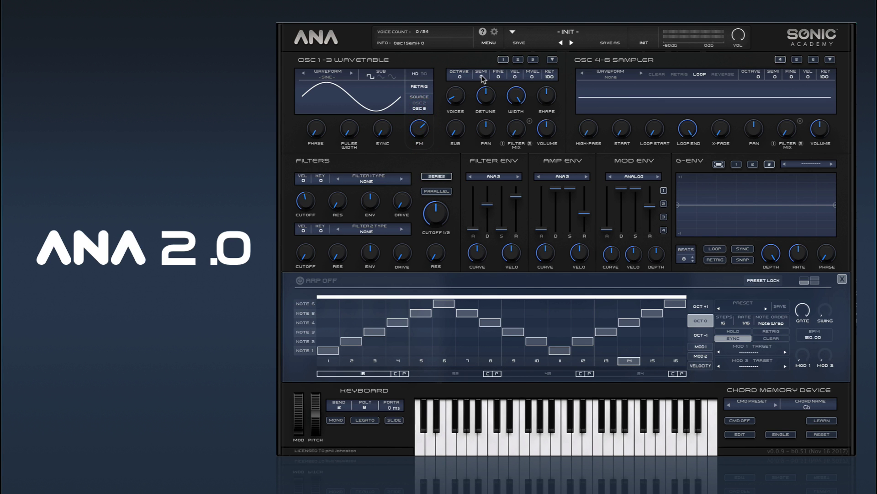
pyautogui.click(420, 102)
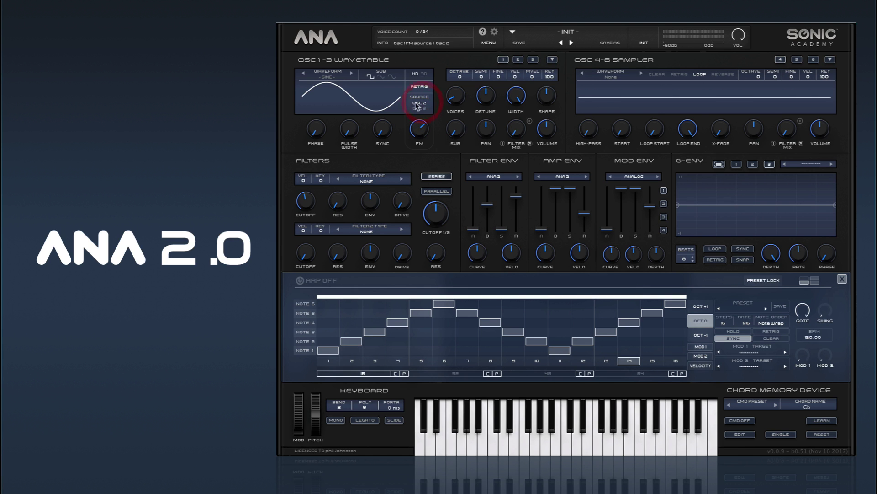
# Step: Modulate oscillator 2 from OSC 3 with a low FM amount, and adjust oscillator 3's octave
pyautogui.click(518, 59)
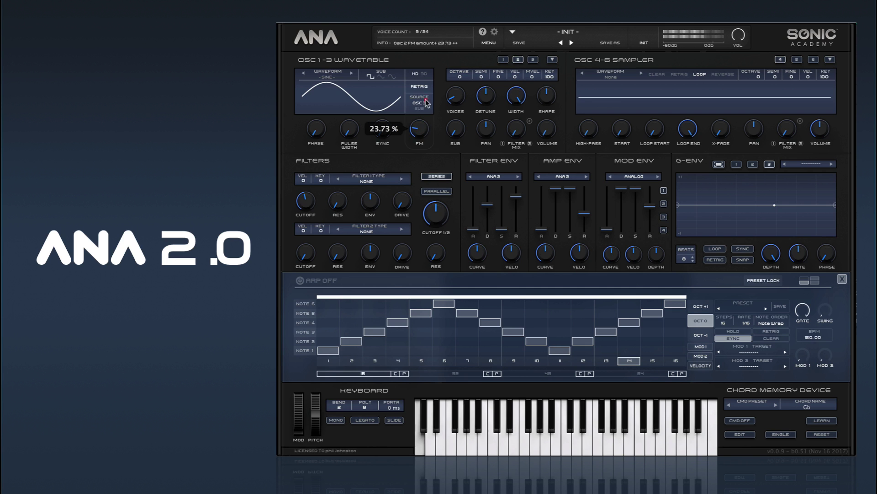
pyautogui.moveTo(427, 102); pyautogui.dragTo(424, 120)
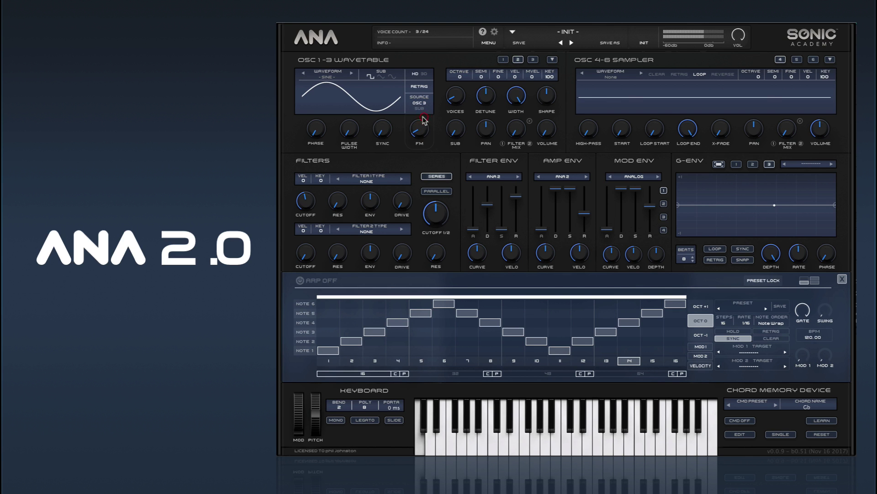
pyautogui.moveTo(460, 77)
pyautogui.mouseDown()
pyautogui.moveTo(460, 97)
pyautogui.moveTo(466, 65)
pyautogui.mouseUp()
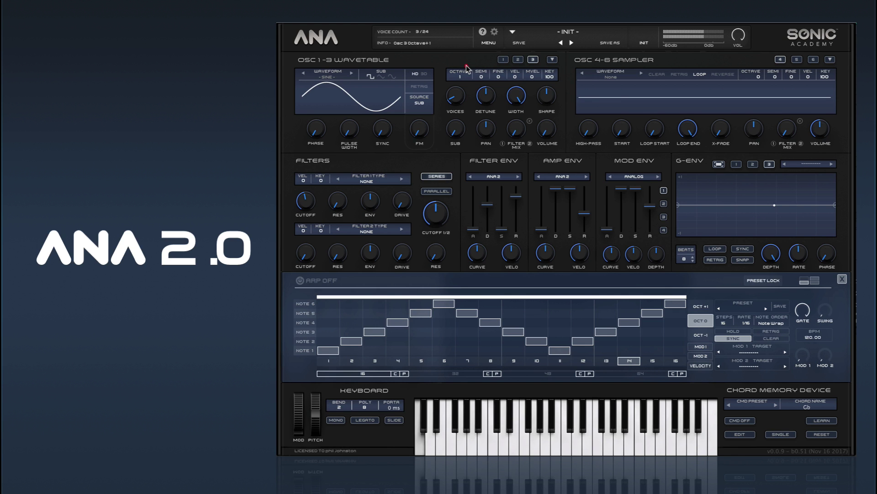
# Step: Reduce oscillator 1's FM amount to about 36.5 % and lower oscillator 2's FM amount
pyautogui.click(504, 59)
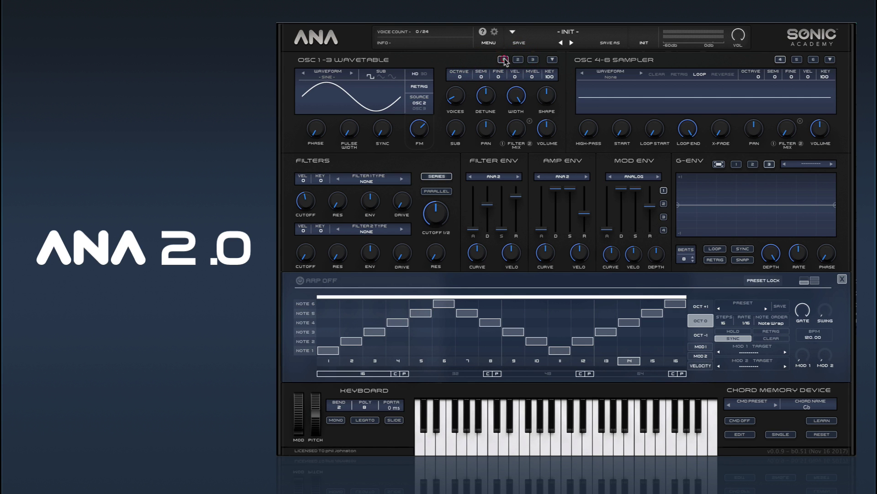
pyautogui.moveTo(420, 130); pyautogui.dragTo(421, 167)
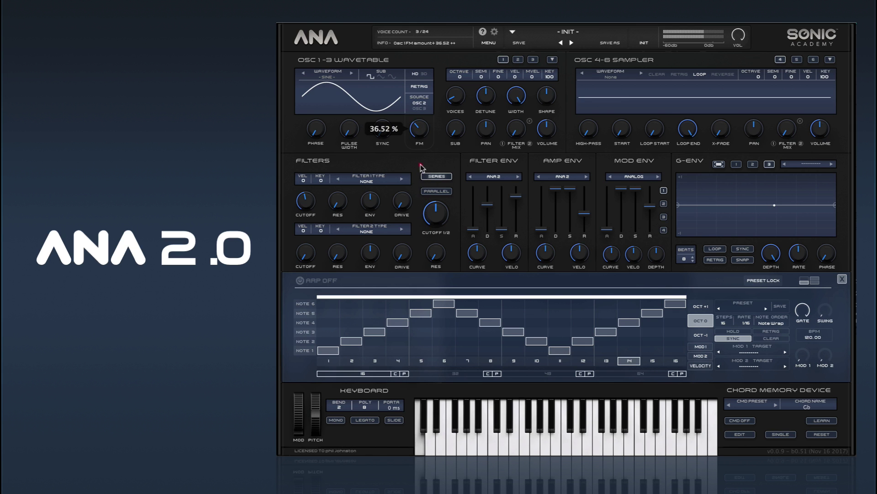
pyautogui.click(518, 60)
pyautogui.moveTo(419, 134); pyautogui.dragTo(426, 160)
# Step: Raise oscillator 3's sub level and add a small FM amount from its Sub source
pyautogui.click(534, 60)
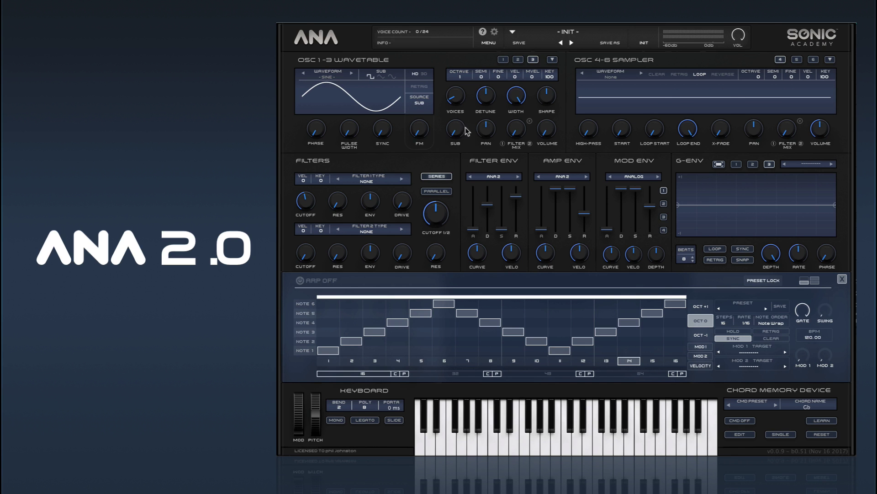
pyautogui.moveTo(457, 131); pyautogui.dragTo(460, 77)
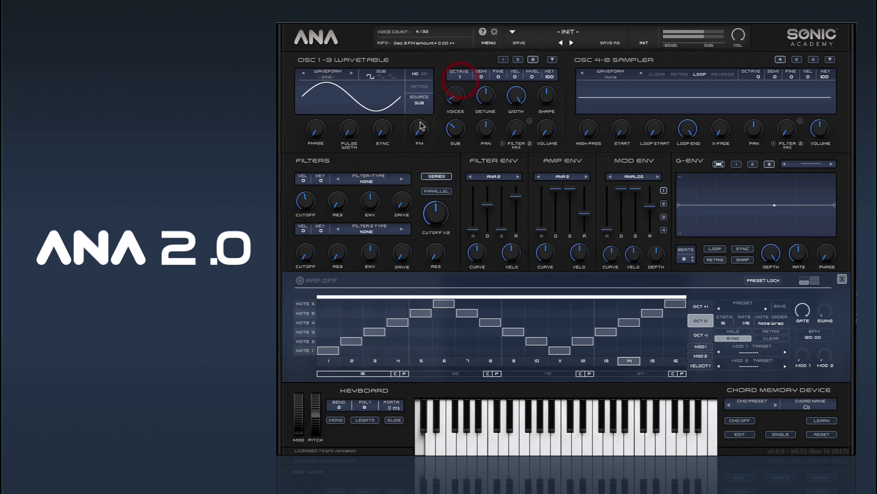
pyautogui.moveTo(421, 127); pyautogui.dragTo(429, 109)
# Step: Lower the FM amount of oscillator 1 further
pyautogui.click(518, 60)
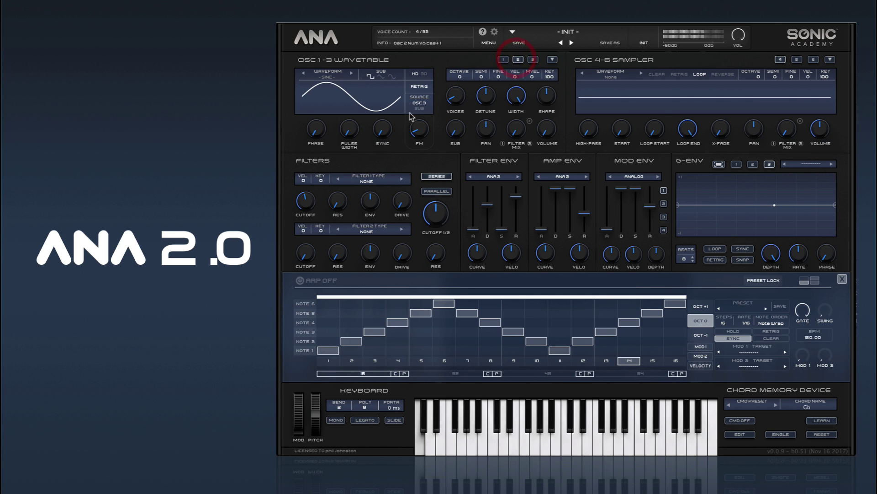
pyautogui.click(503, 60)
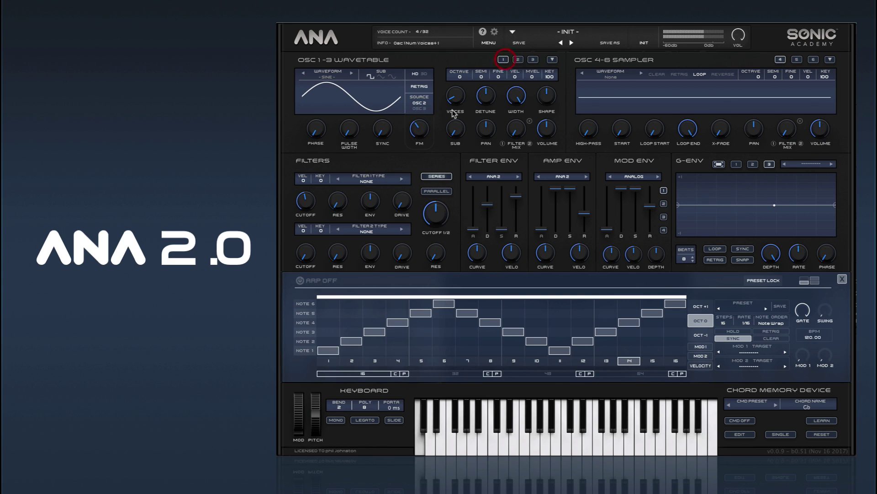
pyautogui.moveTo(463, 180); pyautogui.dragTo(457, 137)
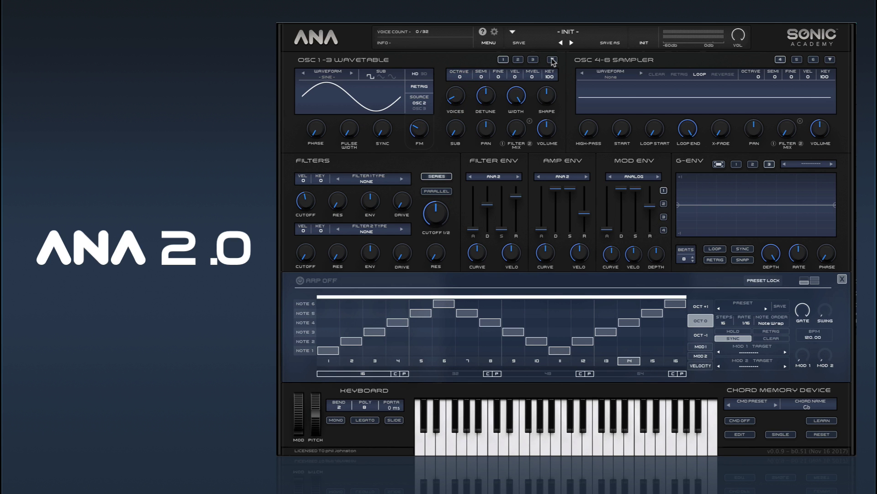
# Step: Raise oscillator 3's octave setting and readjust oscillator 1's FM amount
pyautogui.click(521, 58)
pyautogui.click(532, 59)
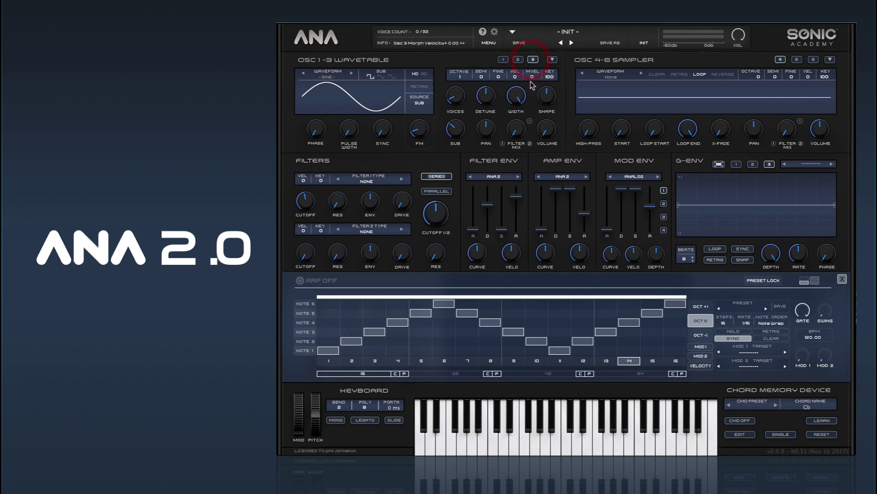
pyautogui.moveTo(460, 74); pyautogui.dragTo(460, 37)
pyautogui.click(503, 59)
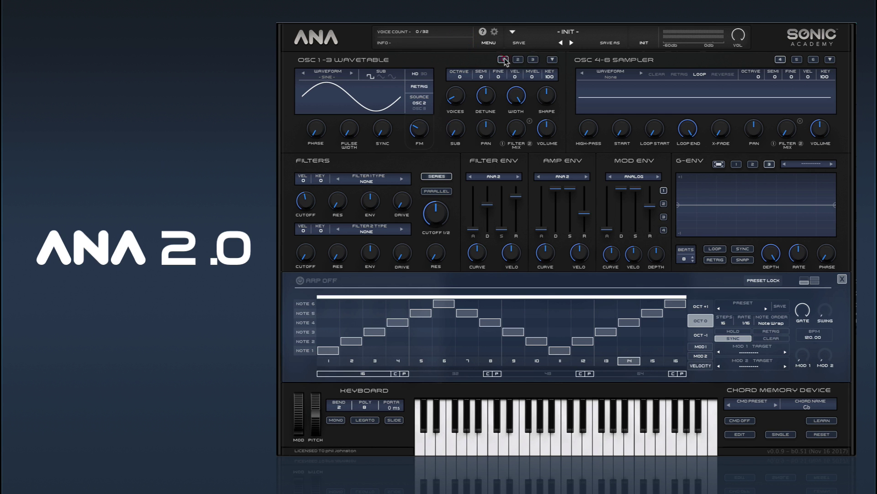
pyautogui.moveTo(419, 130); pyautogui.dragTo(430, 144)
pyautogui.click(516, 60)
# Step: On the fresh INIT patch, set oscillator 1 to Sine and give oscillator 2 one voice with its volume fully down
pyautogui.click(505, 61)
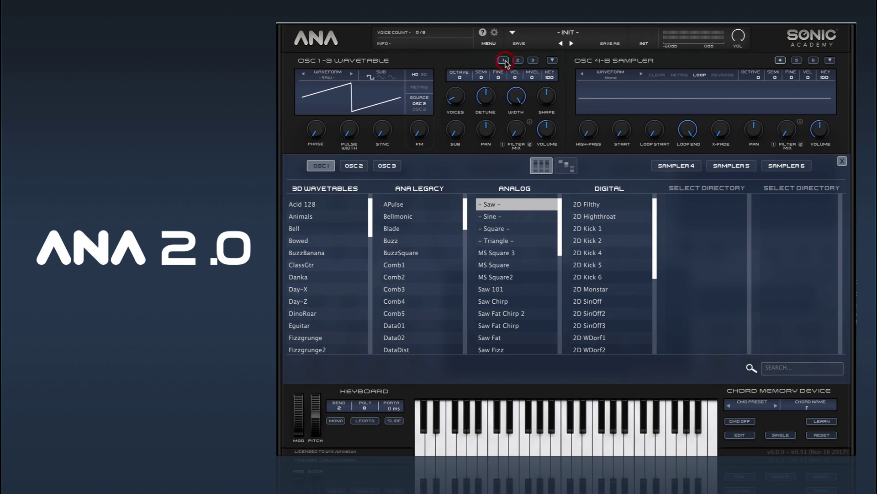
pyautogui.click(352, 74)
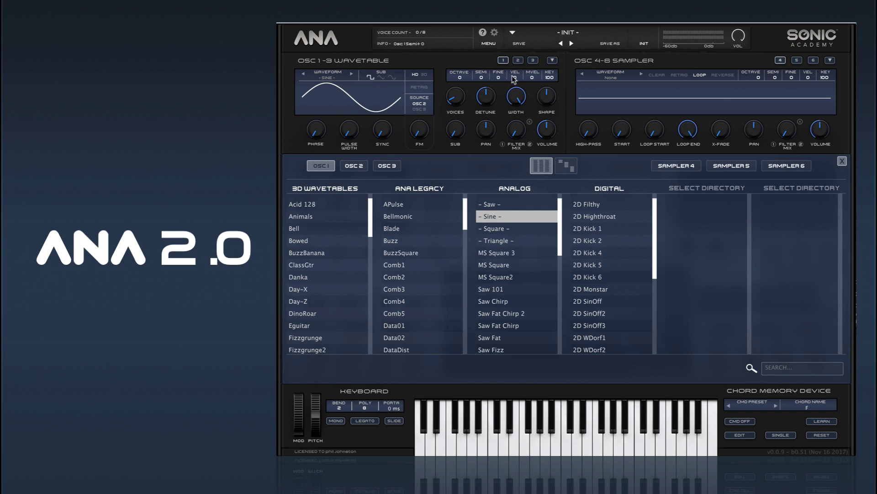
pyautogui.click(515, 61)
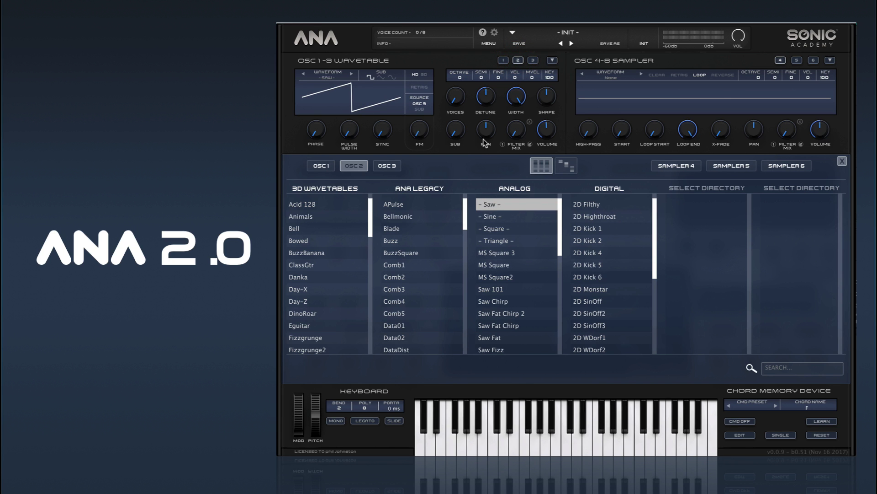
pyautogui.click(503, 59)
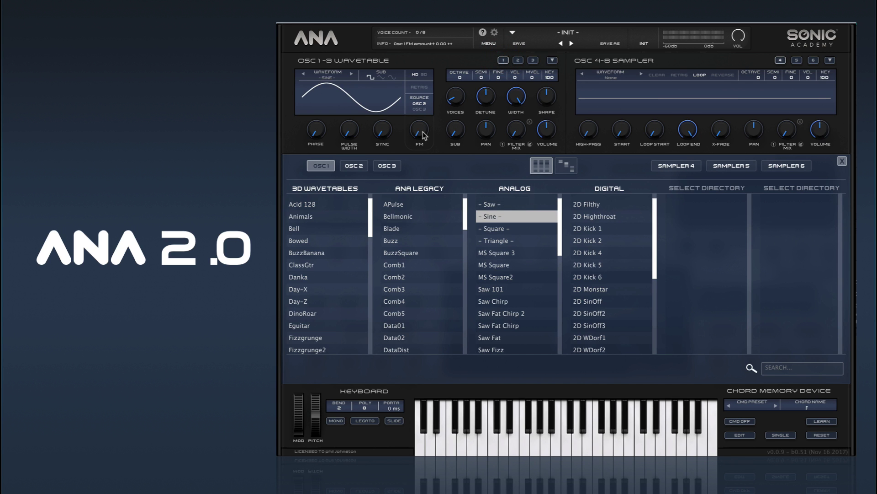
pyautogui.click(518, 60)
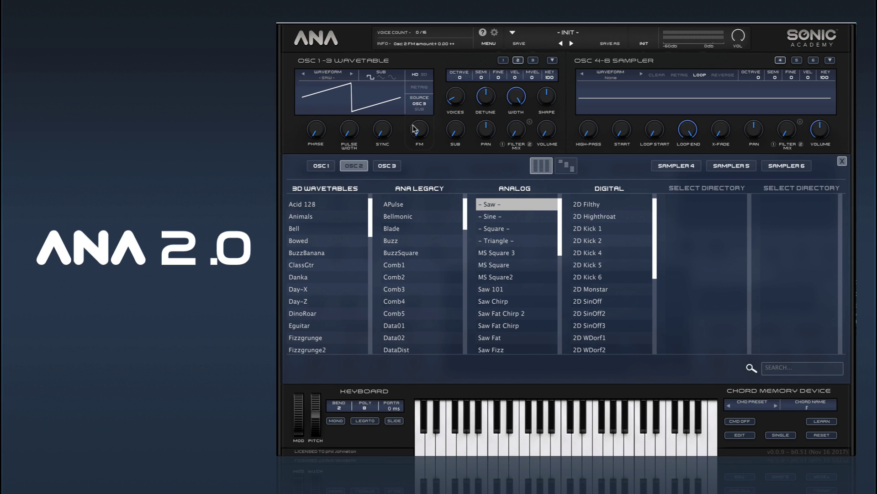
# Step: Raise oscillator 1's FM amount with OSC 2 as the modulation source
pyautogui.click(504, 59)
pyautogui.moveTo(418, 132); pyautogui.dragTo(430, 57)
pyautogui.moveTo(437, 102); pyautogui.dragTo(439, 100)
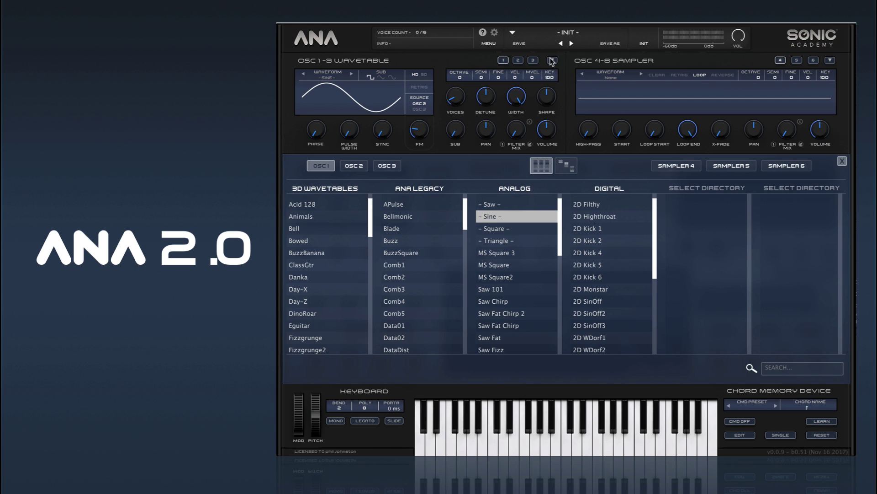
# Step: Set oscillator 1's FM Filter to 1k and raise its FM amount to just past halfway
pyautogui.click(553, 60)
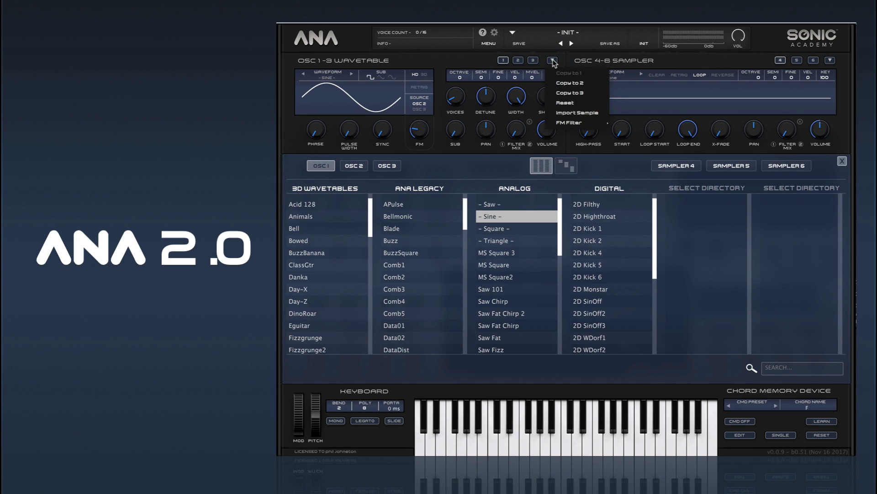
pyautogui.moveTo(570, 123)
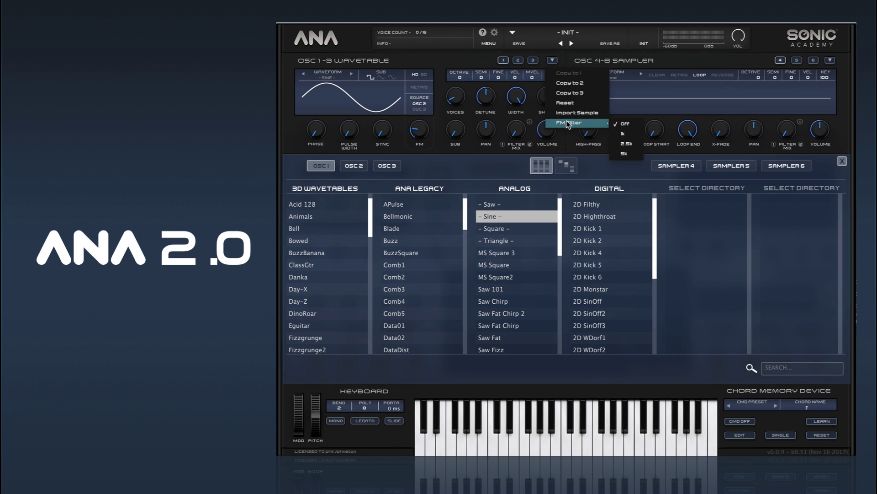
pyautogui.click(624, 135)
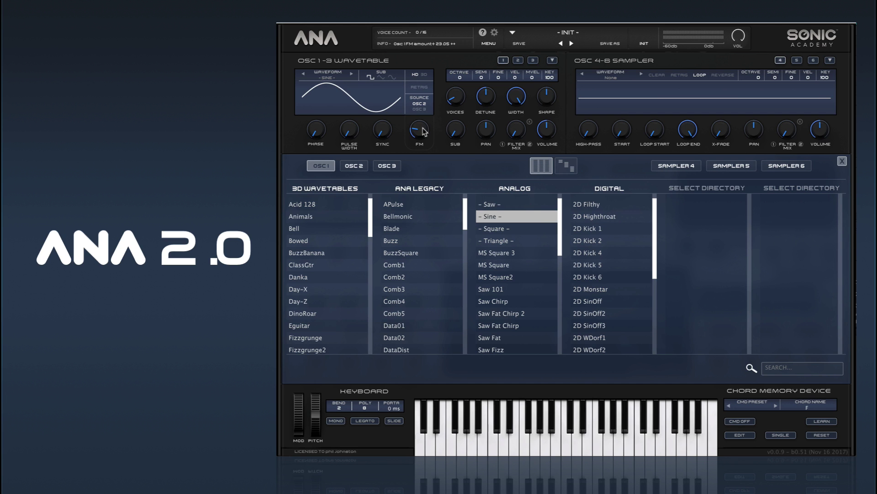
pyautogui.moveTo(424, 131); pyautogui.dragTo(439, 87)
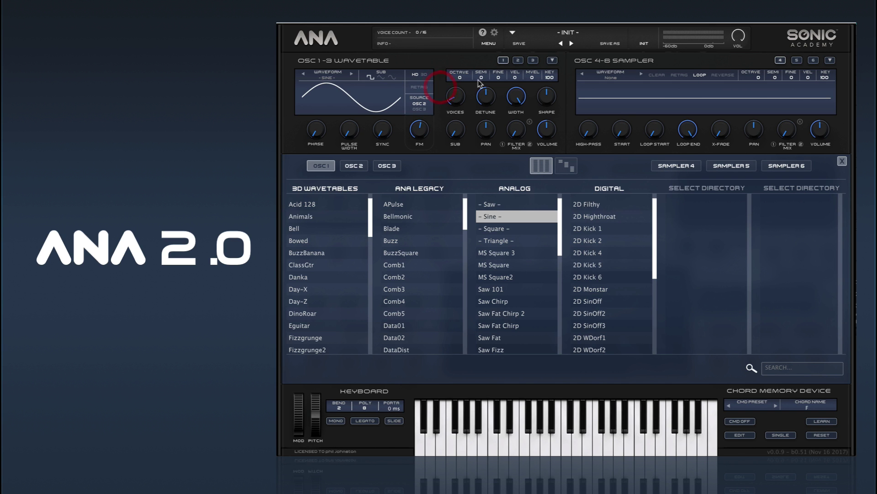
# Step: Turn oscillator 1's FM Filter off and sweep the FM amount to hear the unfiltered modulation
pyautogui.click(554, 60)
pyautogui.moveTo(574, 123)
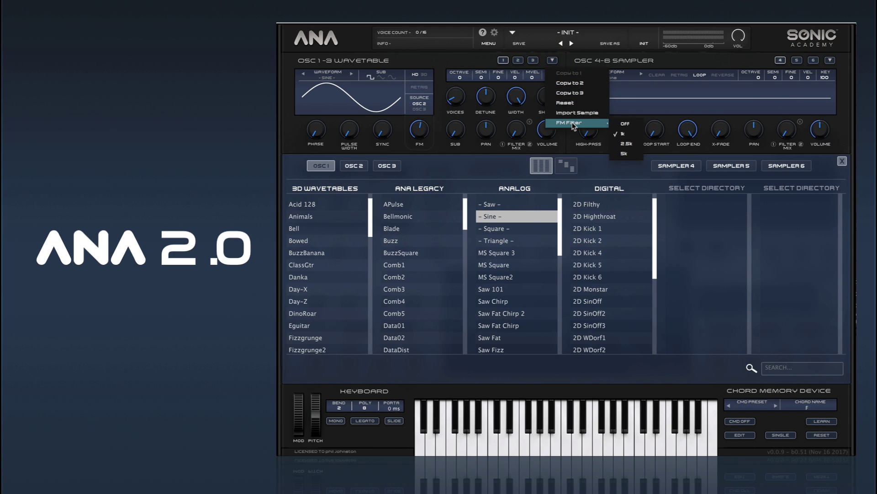
pyautogui.click(630, 124)
pyautogui.moveTo(409, 133); pyautogui.dragTo(440, 90)
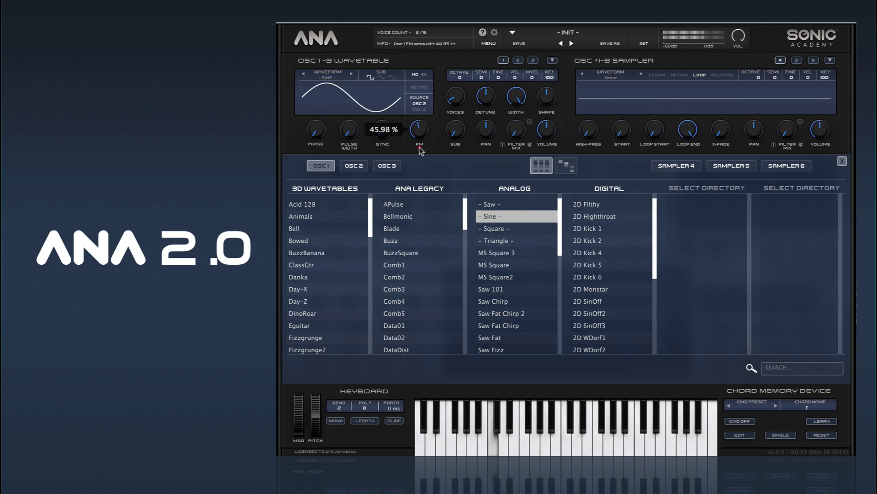
pyautogui.moveTo(421, 151); pyautogui.dragTo(423, 121)
# Step: Set oscillator 1's FM Filter to 5k and readjust its FM amount to around halfway
pyautogui.click(552, 60)
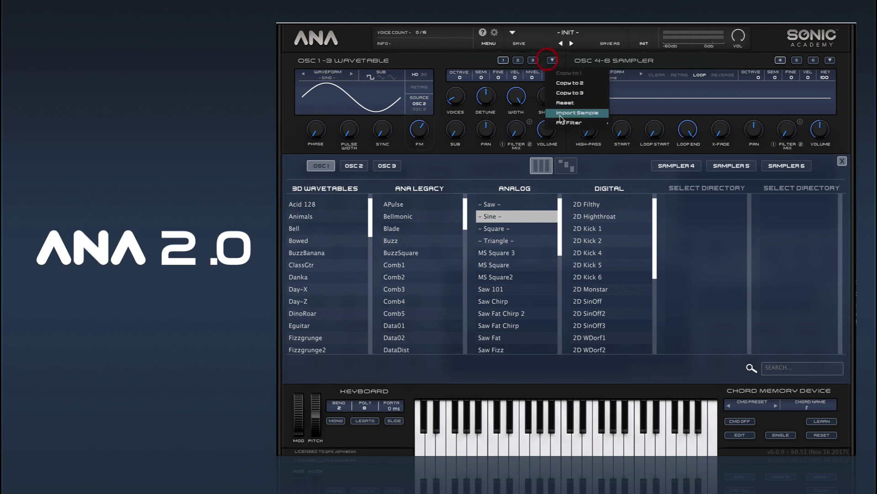
pyautogui.moveTo(594, 124)
pyautogui.click(625, 155)
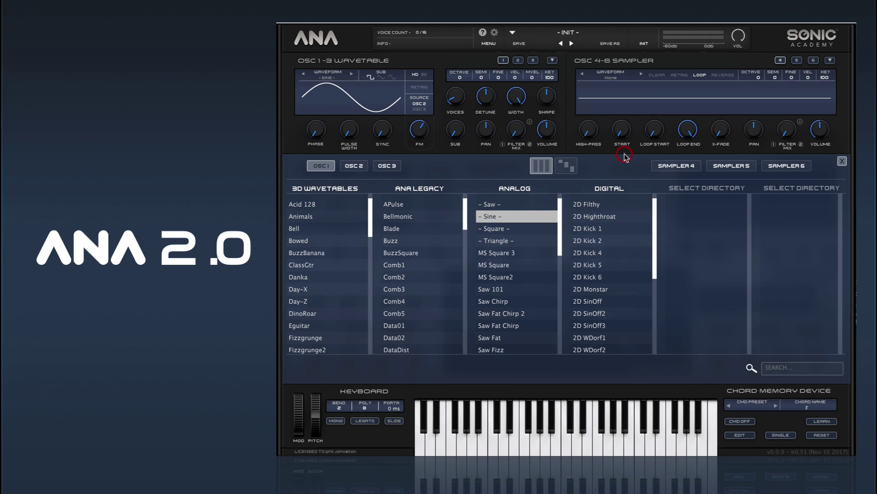
pyautogui.moveTo(419, 131); pyautogui.dragTo(433, 118)
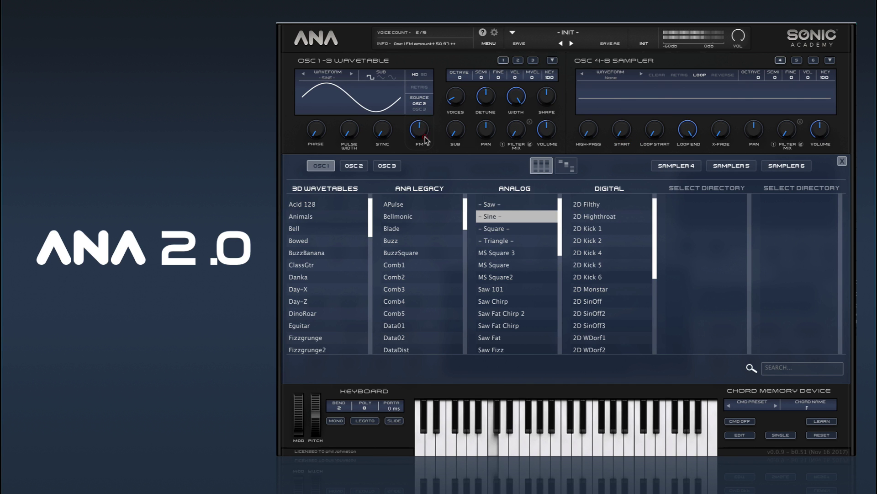
# Step: Switch oscillator 1's FM Filter back to 1k and sweep the FM amount, ending slightly below halfway
pyautogui.click(553, 62)
pyautogui.moveTo(589, 123)
pyautogui.click(631, 132)
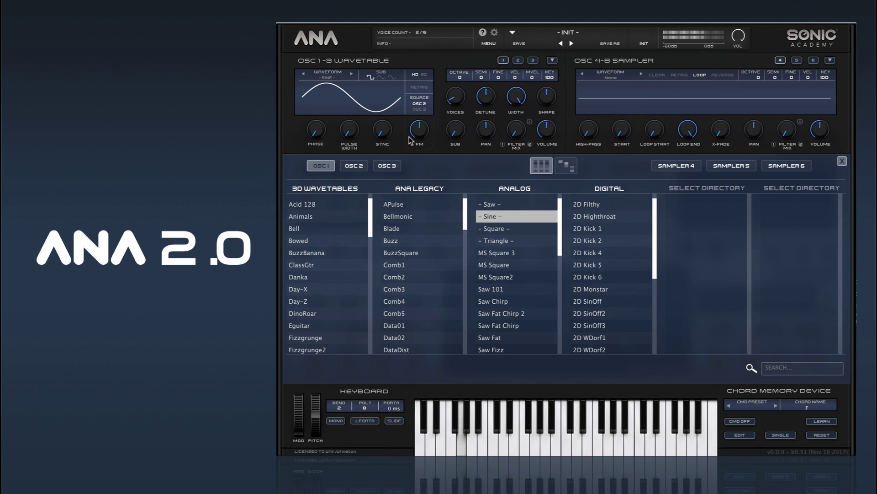
pyautogui.moveTo(410, 140)
pyautogui.mouseDown()
pyautogui.moveTo(411, 196)
pyautogui.moveTo(411, 112)
pyautogui.moveTo(427, 101)
pyautogui.moveTo(409, 150)
pyautogui.moveTo(408, 138)
pyautogui.mouseUp()
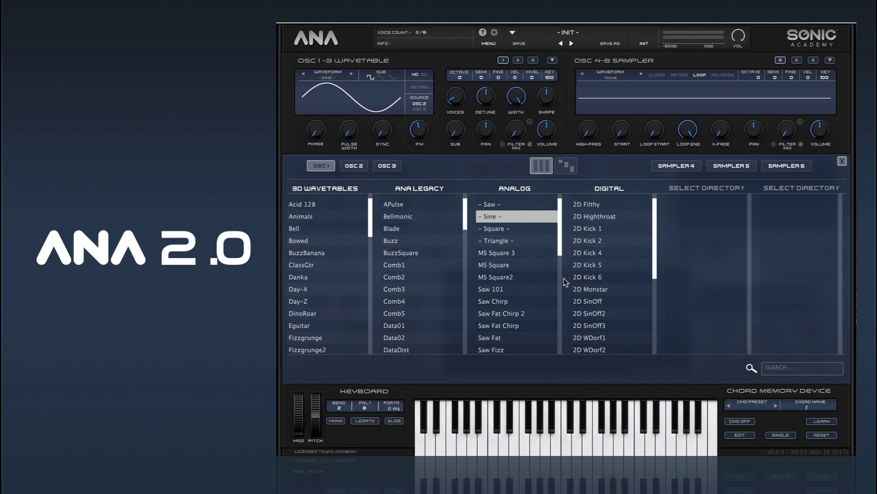
# Step: Load the 2D Kick 6 waveform in oscillator 2 and raise oscillator 1's FM amount
pyautogui.click(518, 60)
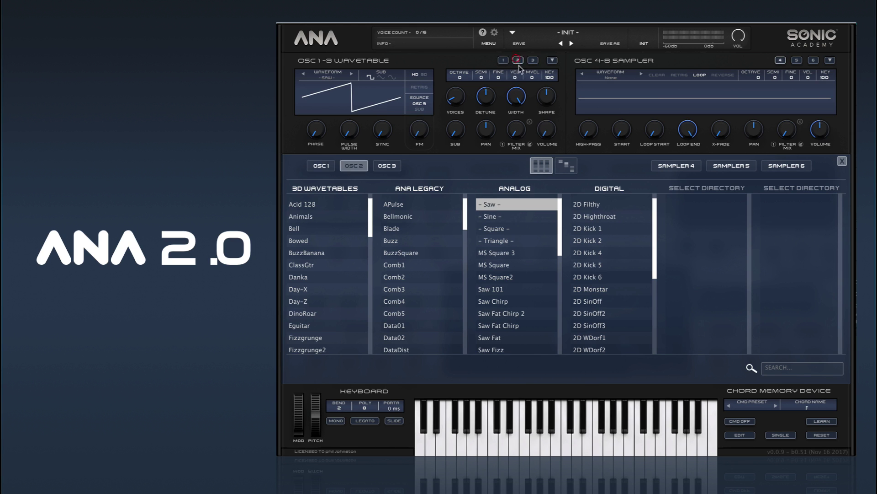
pyautogui.click(595, 276)
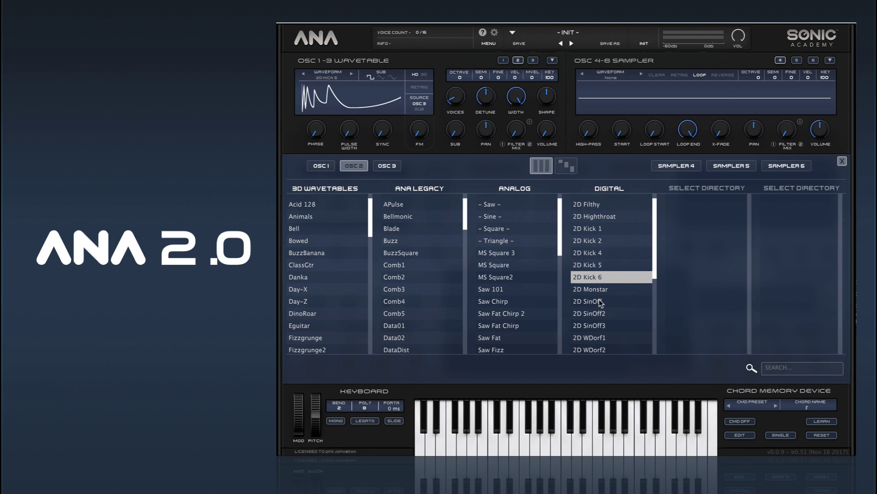
pyautogui.click(503, 61)
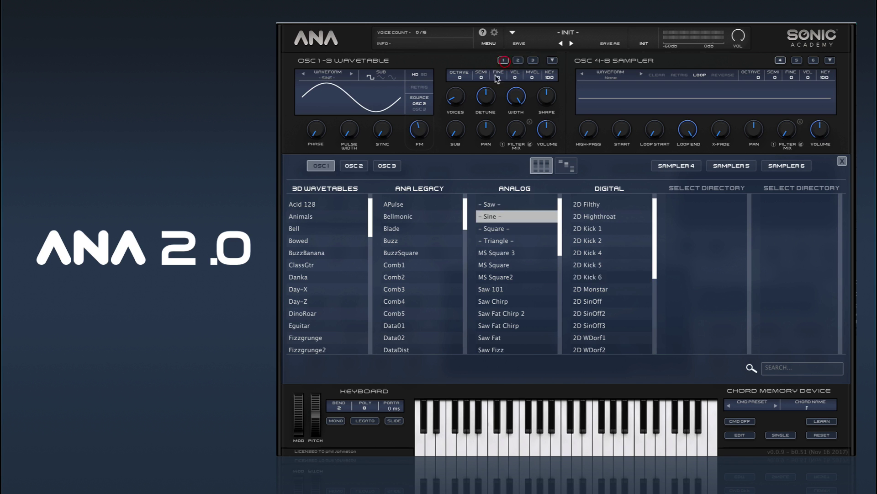
pyautogui.moveTo(412, 142)
pyautogui.mouseDown()
pyautogui.moveTo(431, 184)
pyautogui.moveTo(425, 115)
pyautogui.moveTo(422, 160)
pyautogui.moveTo(417, 147)
pyautogui.mouseUp()
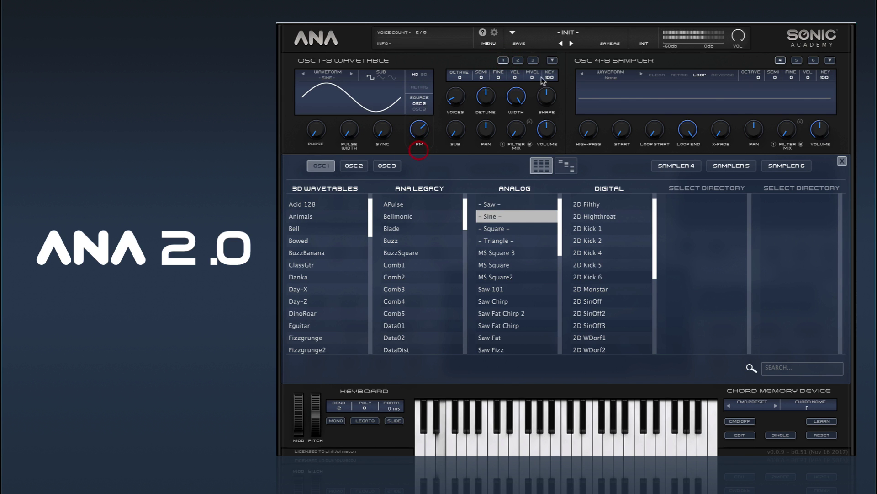
# Step: Turn off oscillator 1's FM Filter and vary the FM amount with the kick waveform as modulator
pyautogui.click(552, 61)
pyautogui.click(599, 122)
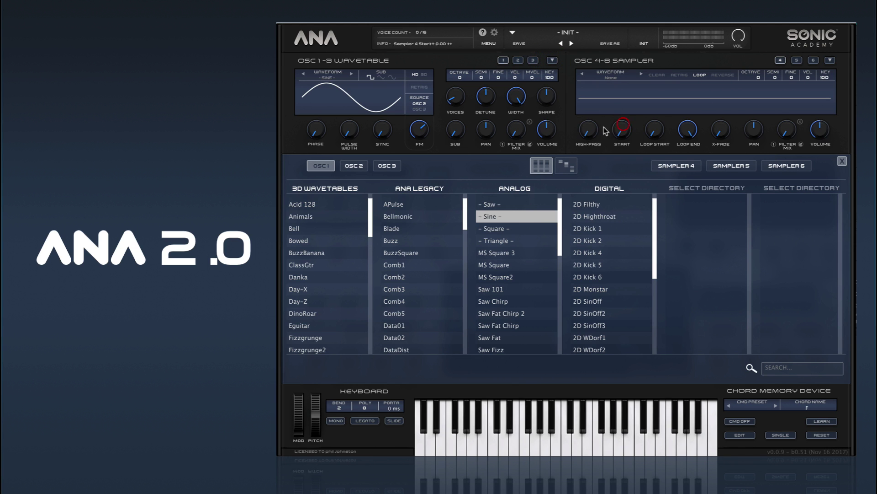
pyautogui.moveTo(428, 131)
pyautogui.mouseDown()
pyautogui.moveTo(439, 192)
pyautogui.moveTo(436, 132)
pyautogui.mouseUp()
# Step: Set the FM Filter to 1k for the kick-modulated oscillator 1 and raise its FM amount further
pyautogui.click(552, 60)
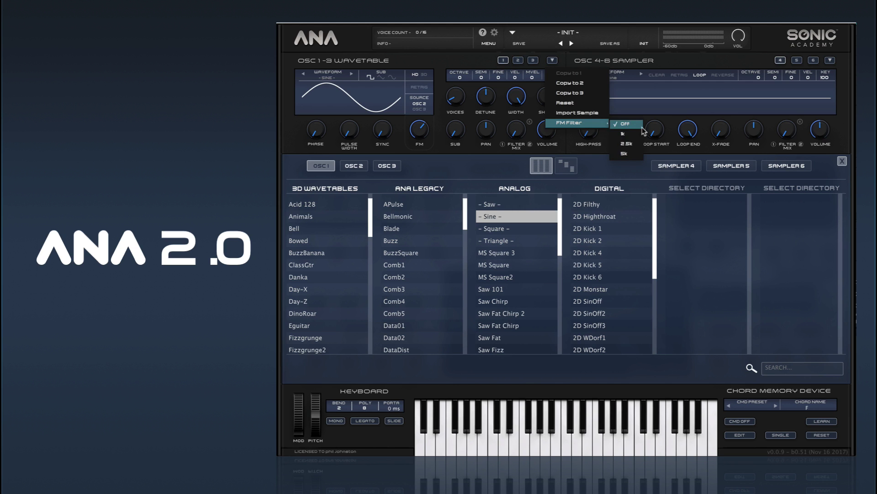
pyautogui.click(622, 131)
pyautogui.moveTo(409, 137); pyautogui.dragTo(406, 102)
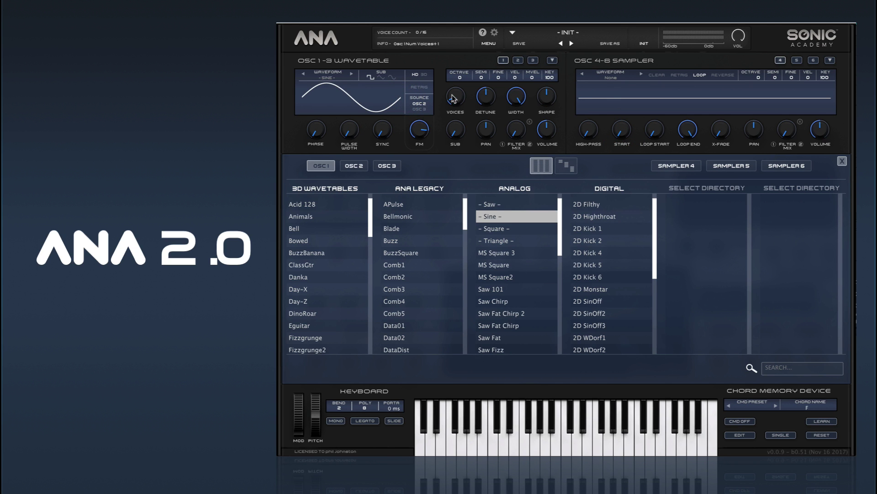